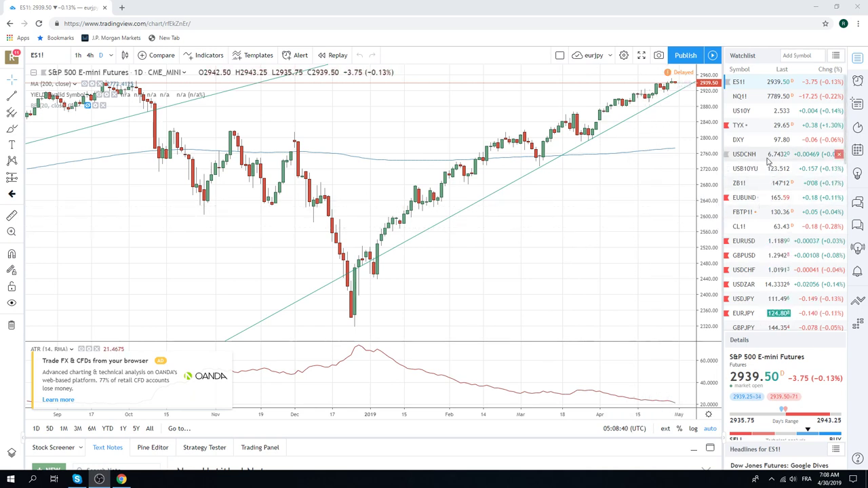
Step: Load the USDJPY daily chart with its converging trendlines from the Watchlist
click(751, 300)
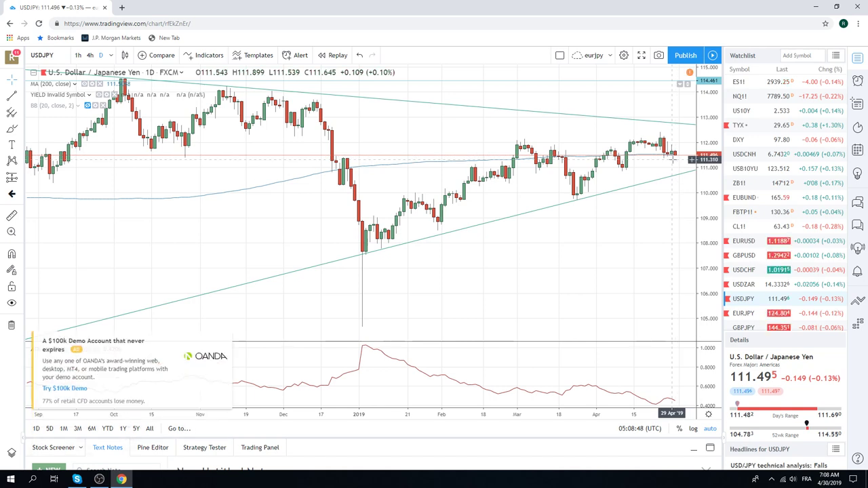
Step: Load the EURJPY daily chart from the Watchlist
click(744, 314)
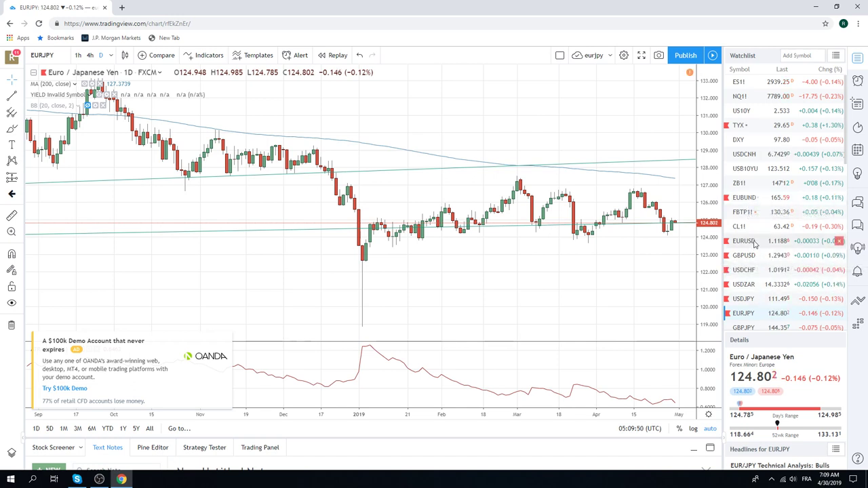
Step: Zoom in on EURUSD and select its lower trendline, then load the USDCHF daily chart
click(746, 242)
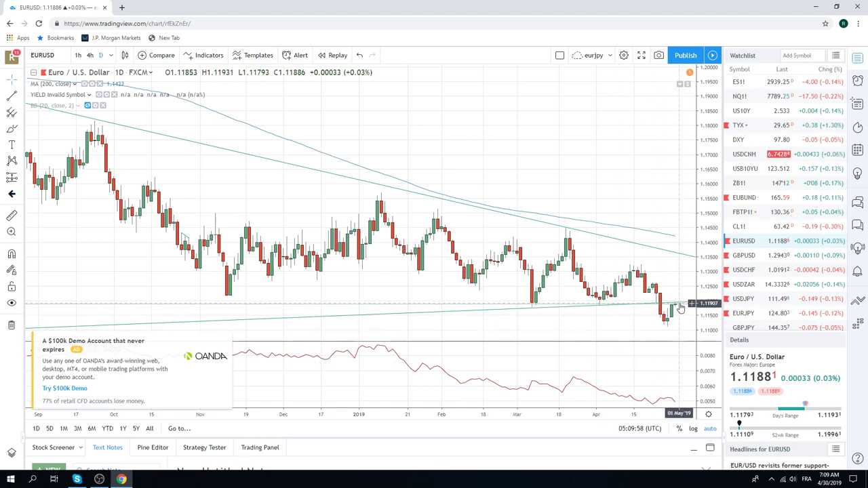
scroll(618, 292, up, 1)
scroll(619, 291, up, 2)
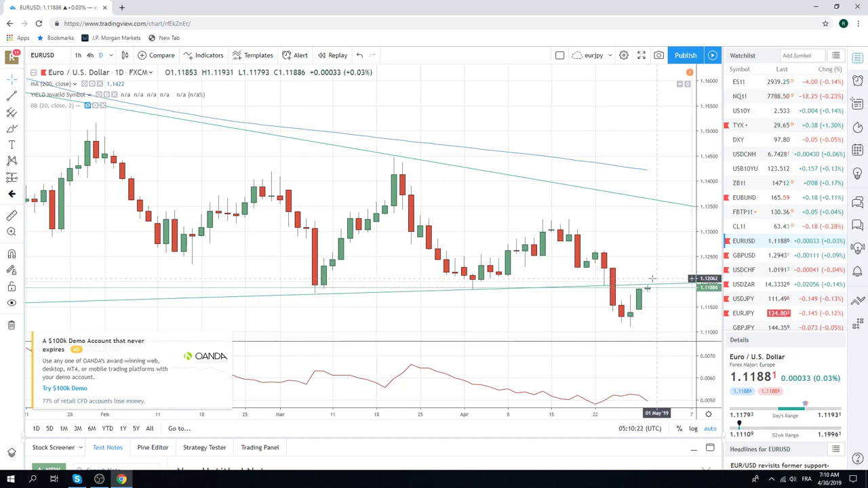
click(650, 287)
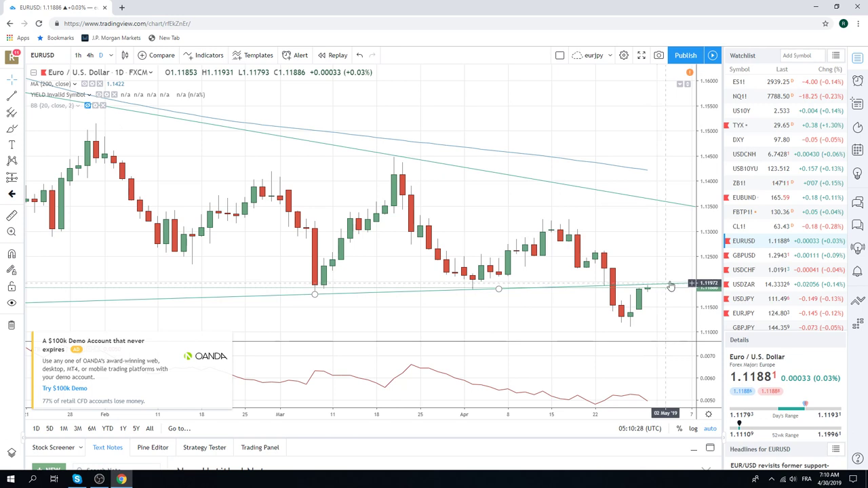
click(747, 270)
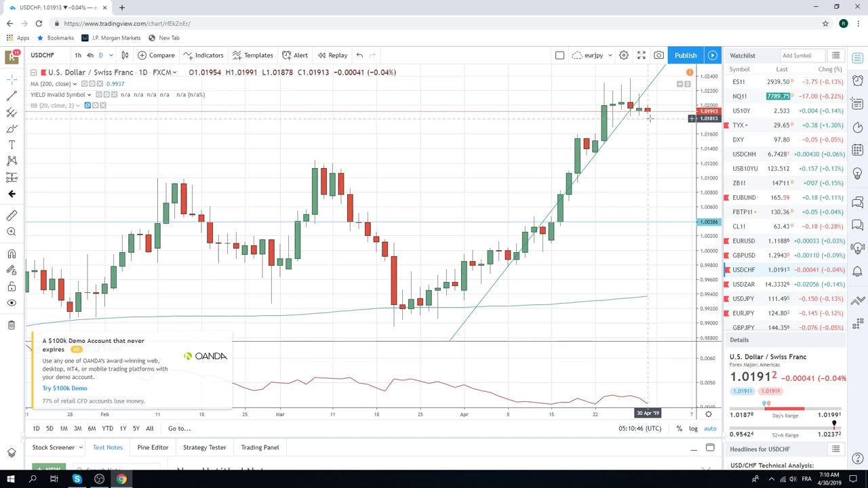
scroll(774, 196, down, 2)
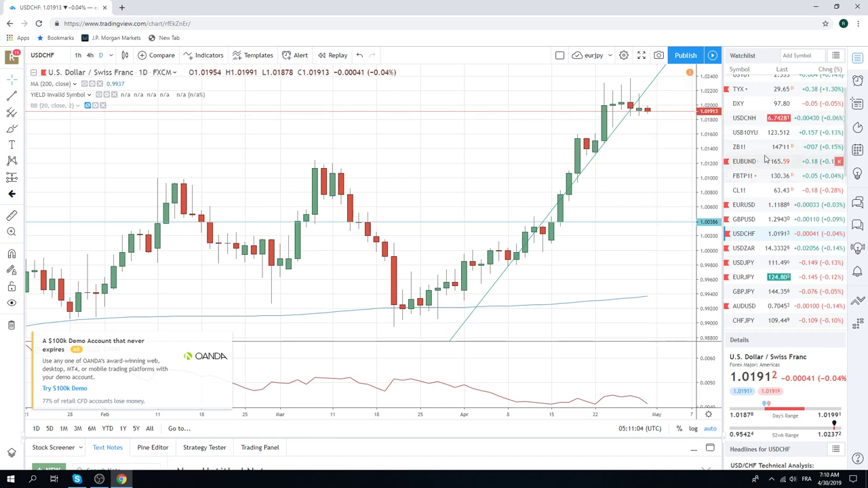
scroll(767, 157, down, 1)
scroll(772, 153, down, 1)
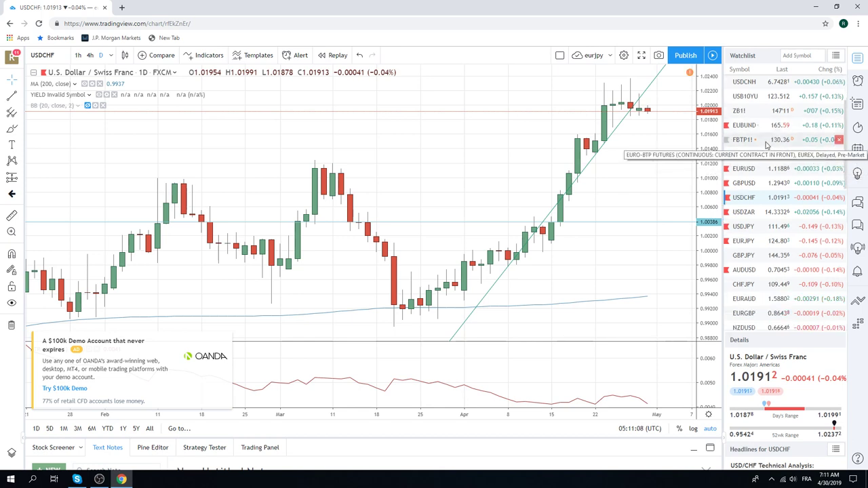
Step: Review EURJPY on 1h then daily candles, then load the USDJPY chart
click(763, 241)
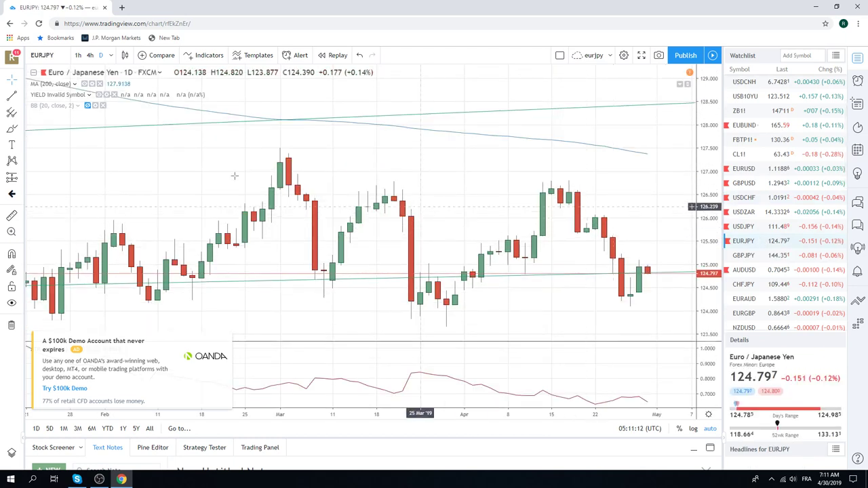
click(78, 55)
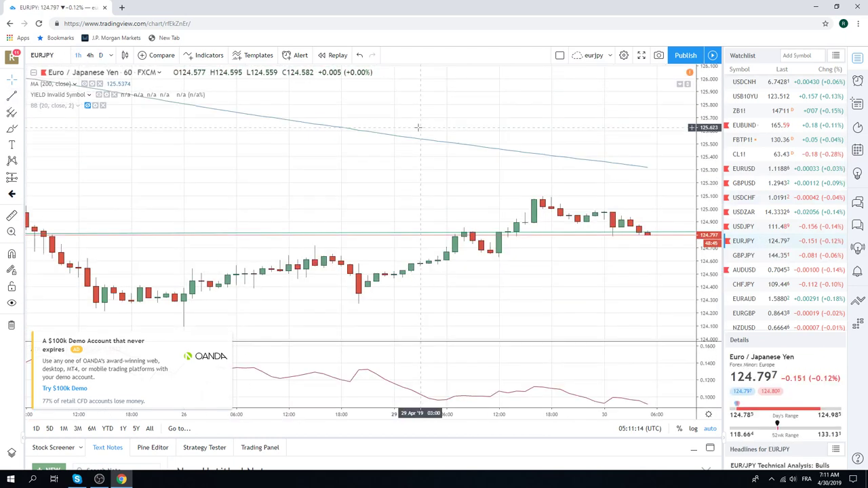
scroll(495, 184, down, 5)
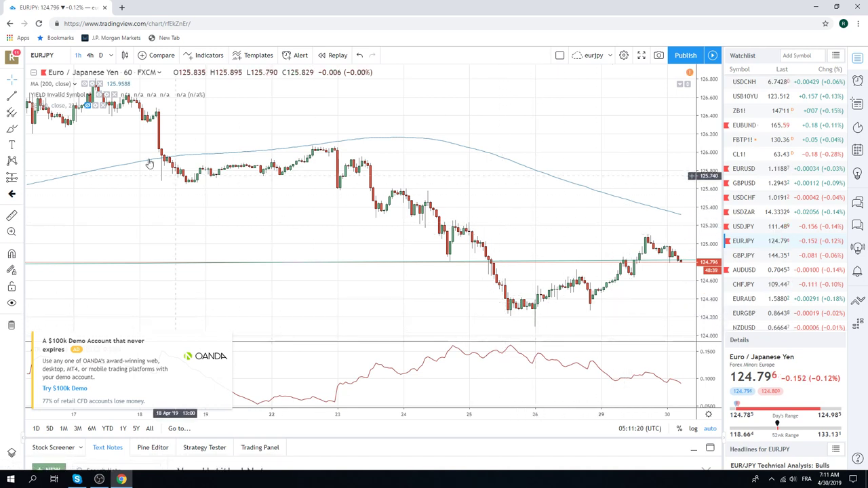
click(100, 55)
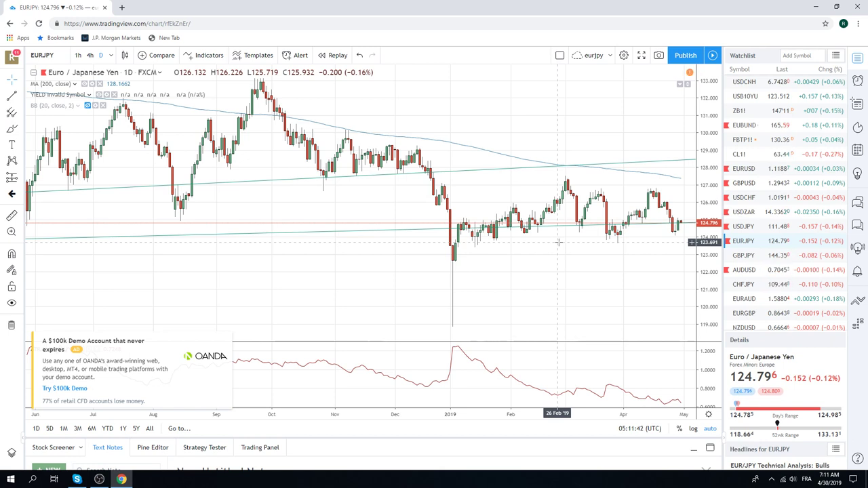
click(738, 228)
Step: Compare USDJPY on 4h and daily candles, then switch it to 1 week candles
scroll(642, 172, up, 3)
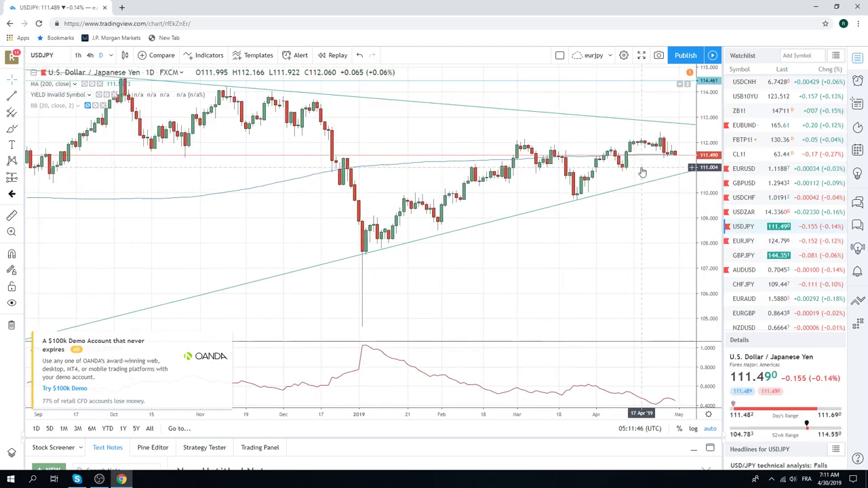
click(90, 55)
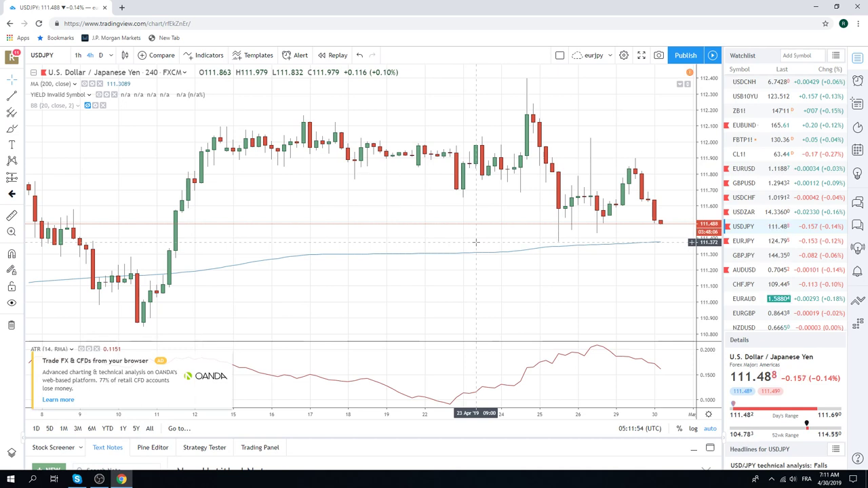
click(100, 55)
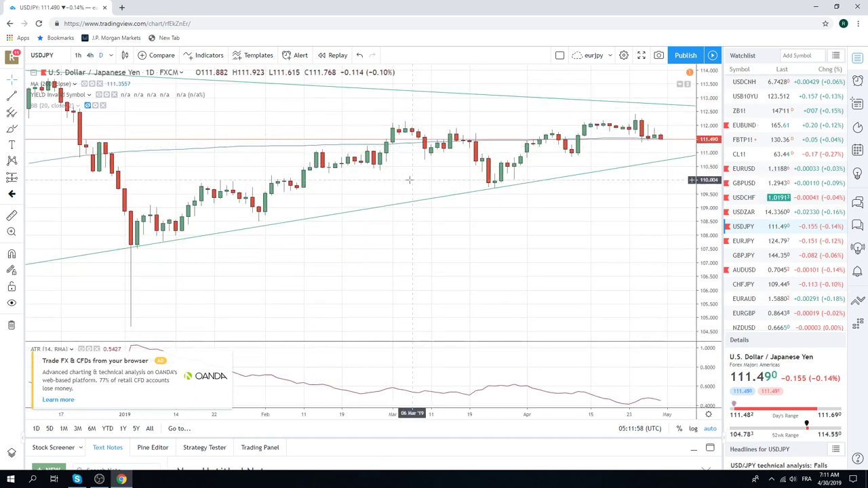
click(112, 57)
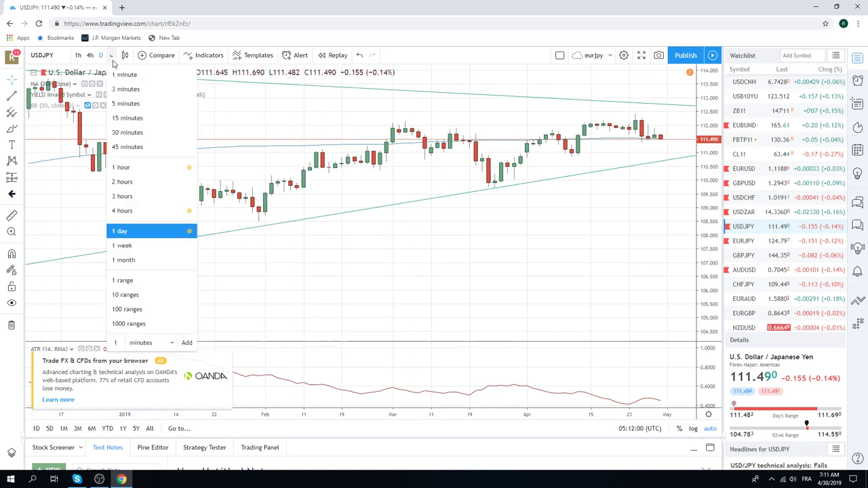
click(160, 246)
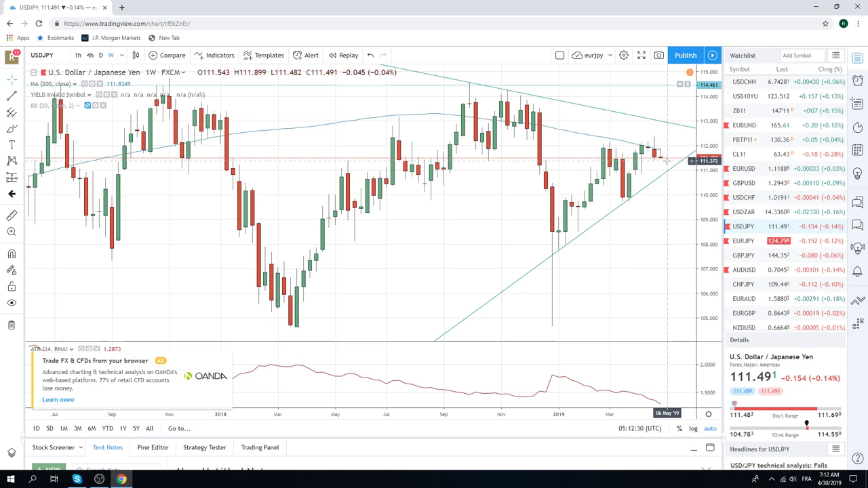
Step: Load ES1! on daily candles and adjust the zoom on the chart
scroll(741, 95, up, 3)
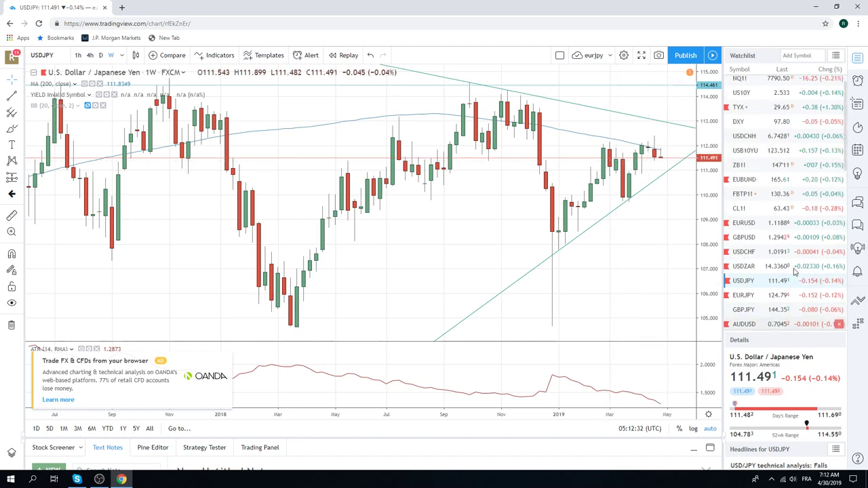
click(740, 82)
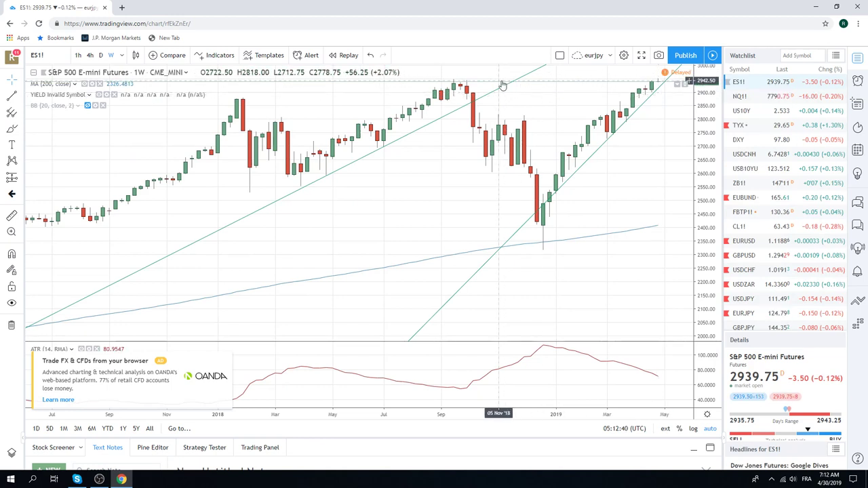
click(102, 55)
scroll(610, 190, up, 4)
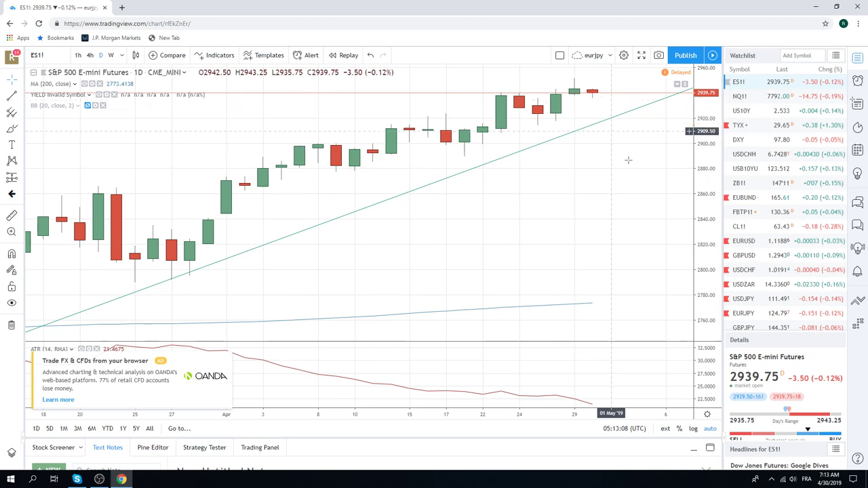
Step: Scroll down the watchlist and load the AUDUSD daily chart
scroll(611, 183, down, 1)
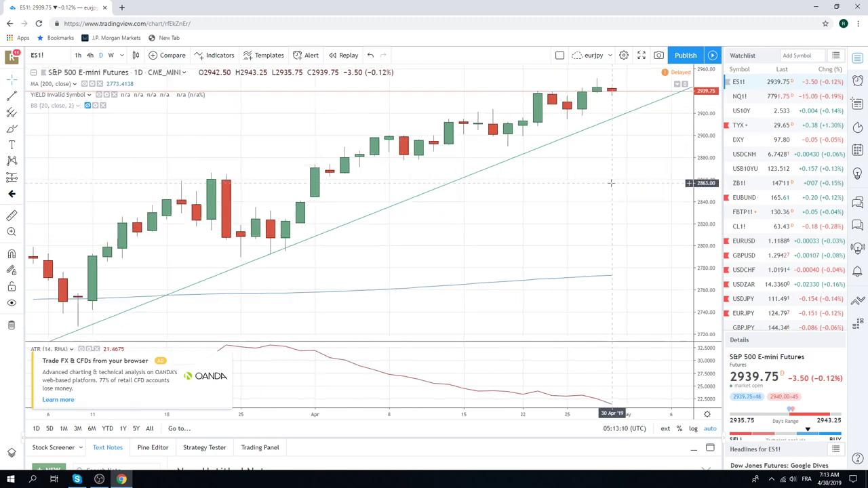
scroll(774, 203, down, 1)
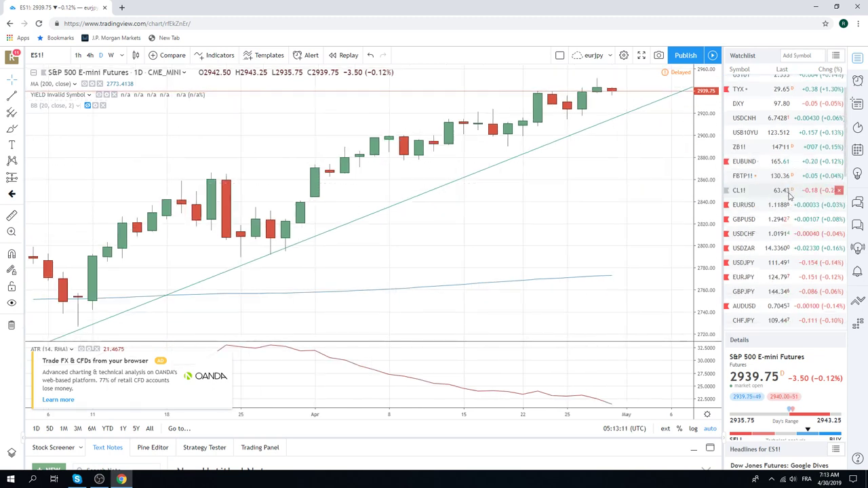
click(745, 306)
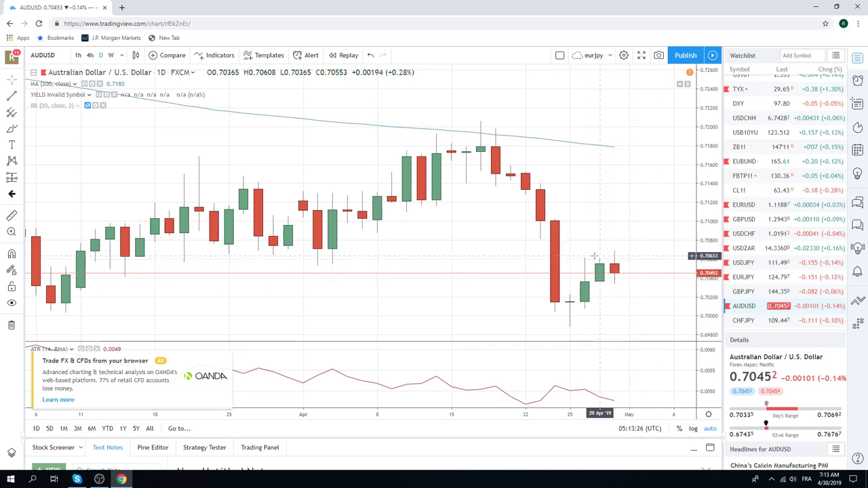
click(78, 55)
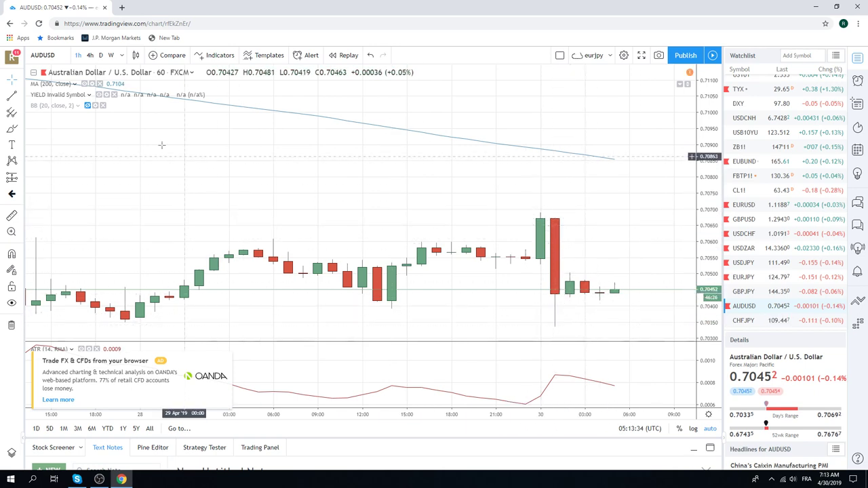
click(101, 55)
scroll(458, 170, down, 5)
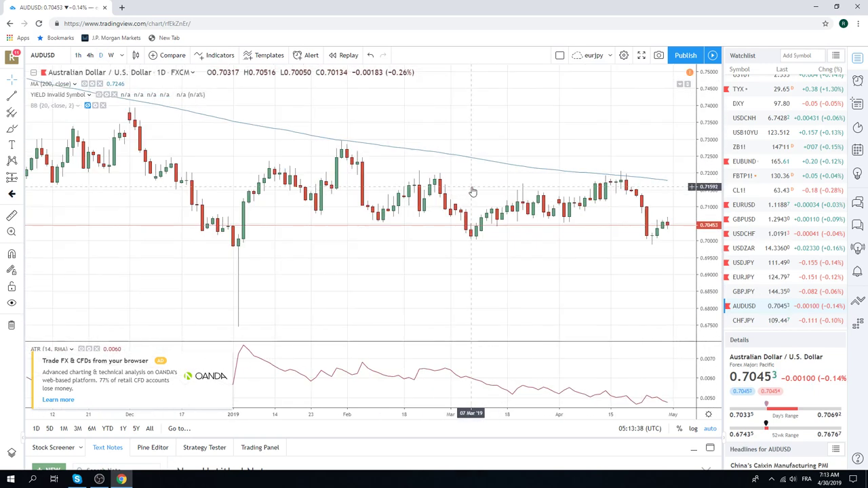
scroll(765, 182, down, 2)
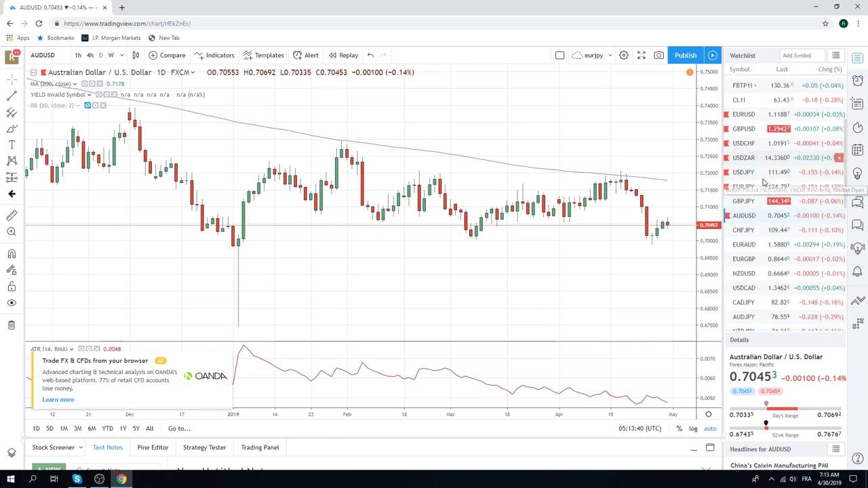
scroll(765, 183, up, 2)
Step: Load the Light Crude Oil Futures CL1! daily chart and scroll to review it
click(743, 191)
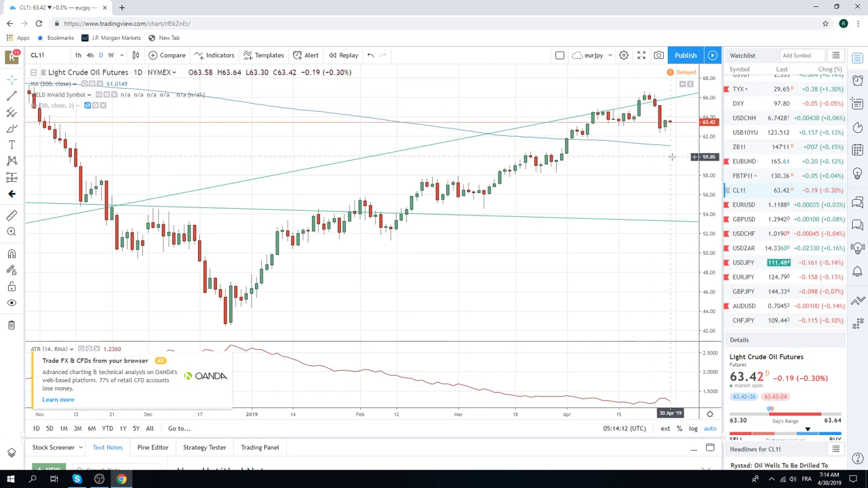
scroll(771, 187, down, 1)
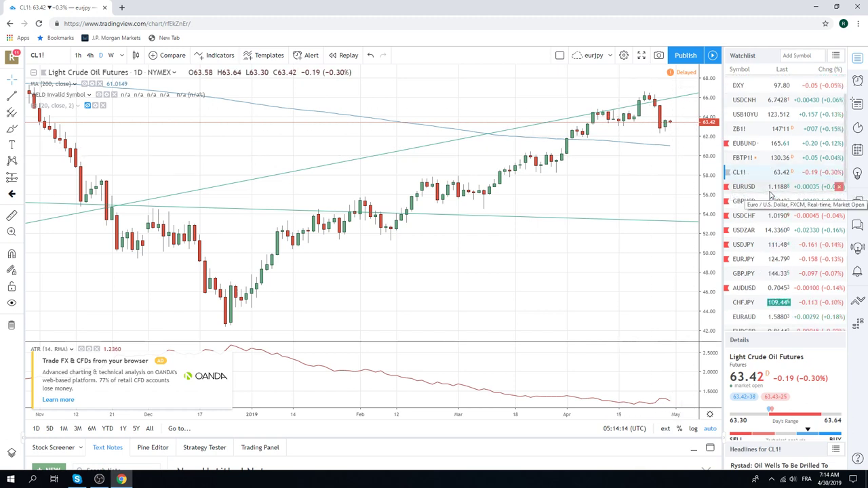
scroll(771, 194, down, 1)
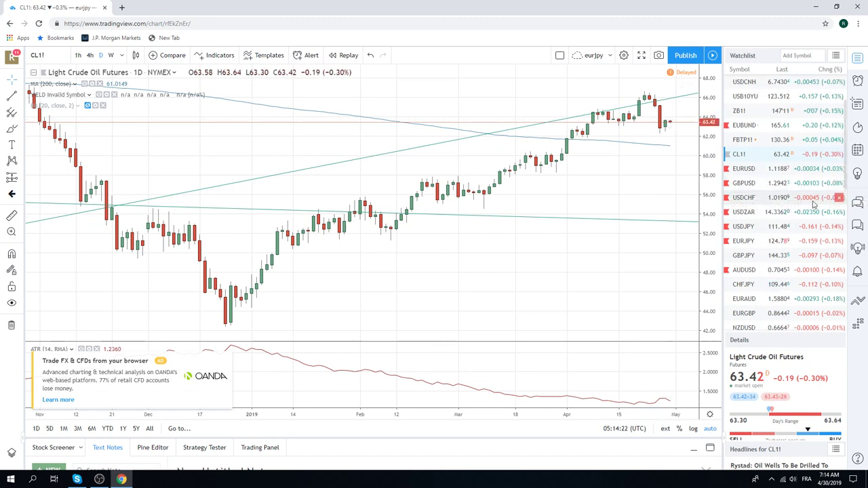
scroll(790, 234, down, 2)
scroll(792, 237, down, 2)
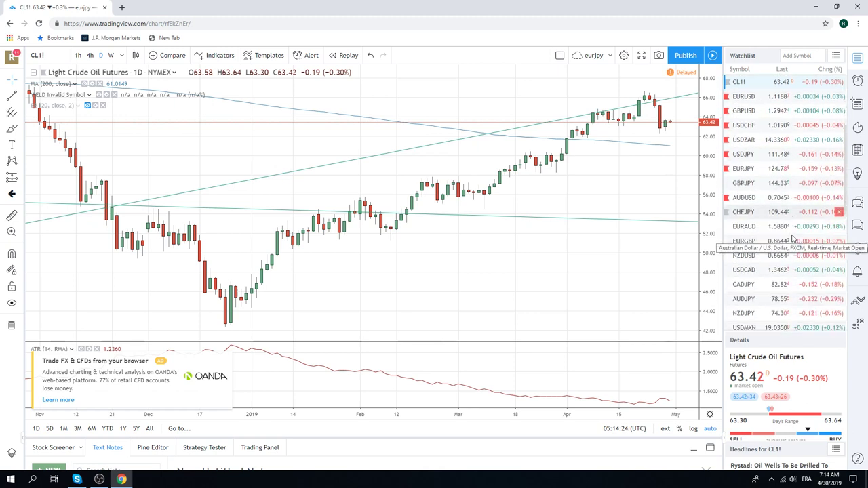
scroll(793, 242, up, 5)
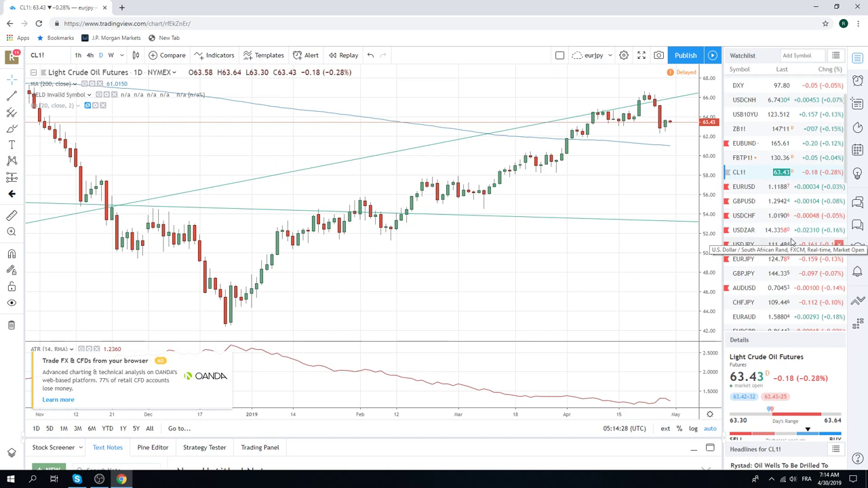
scroll(793, 241, up, 3)
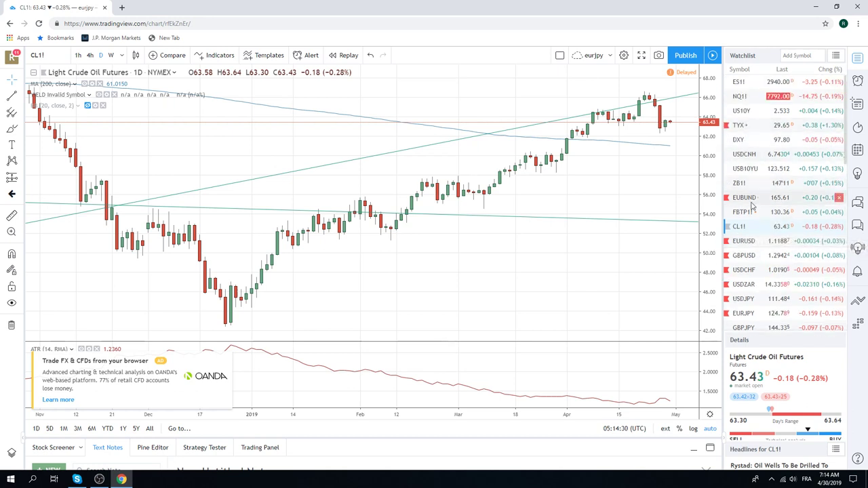
Step: Load the NQ1! Nasdaq futures daily chart and zoom in on the March–May rally
click(741, 98)
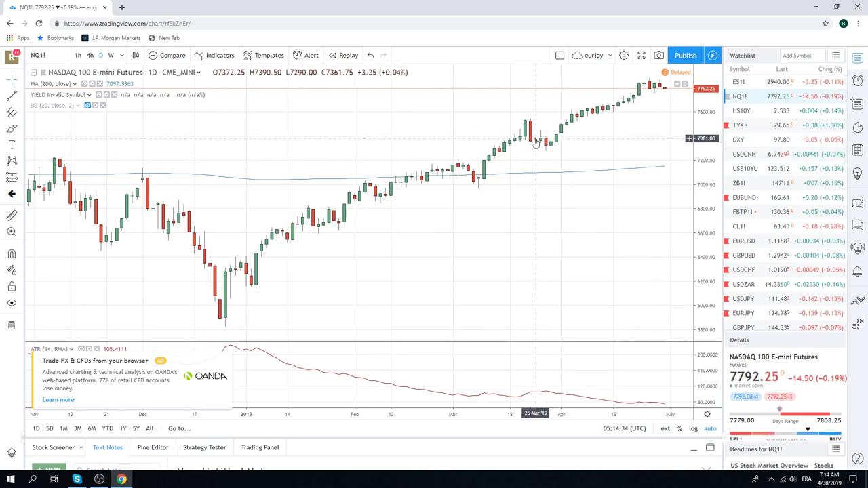
scroll(563, 150, up, 3)
scroll(563, 150, up, 2)
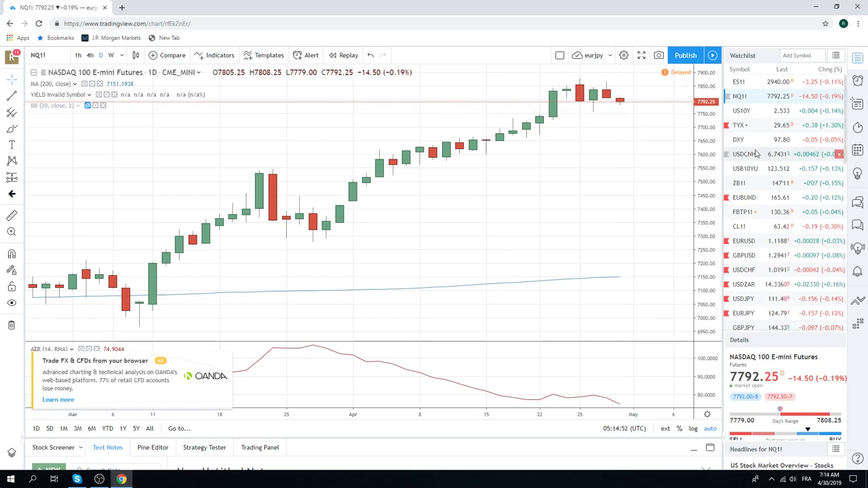
scroll(756, 154, down, 5)
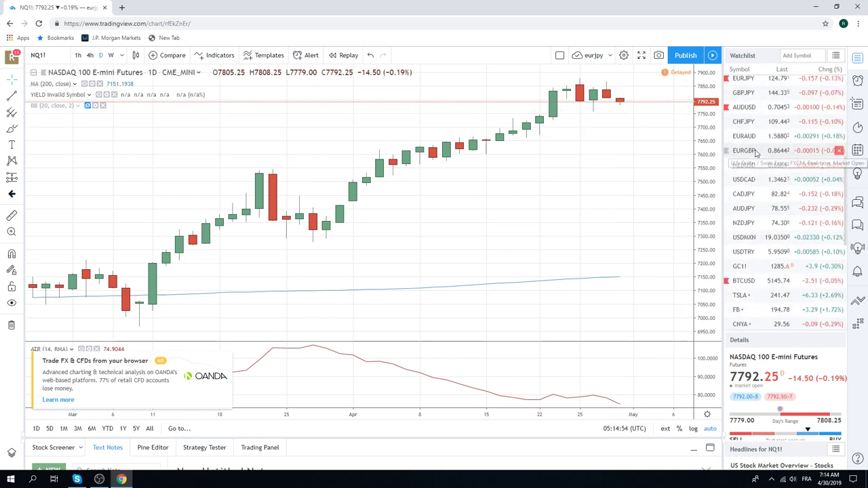
scroll(757, 154, down, 3)
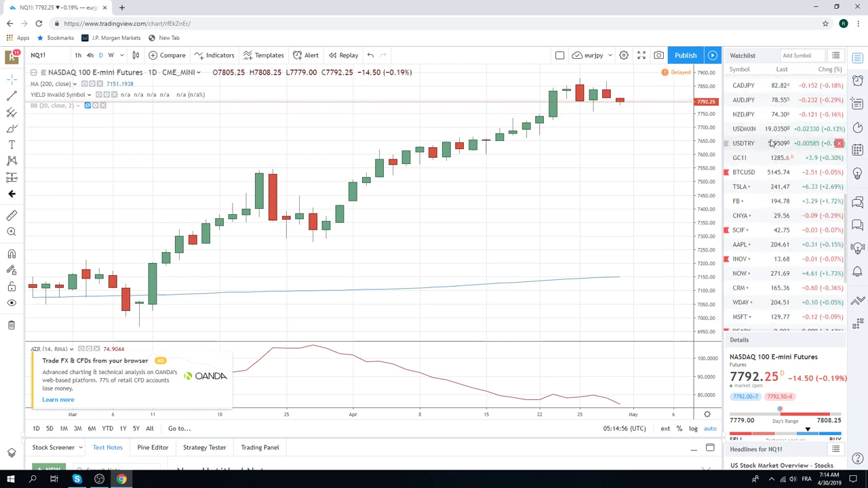
scroll(777, 176, down, 4)
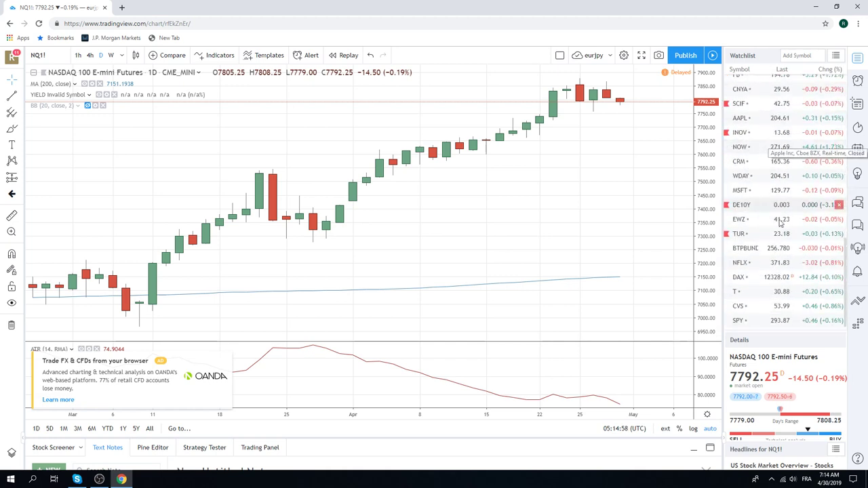
Step: Load the DAX Index daily chart and scroll to adjust the view
click(747, 278)
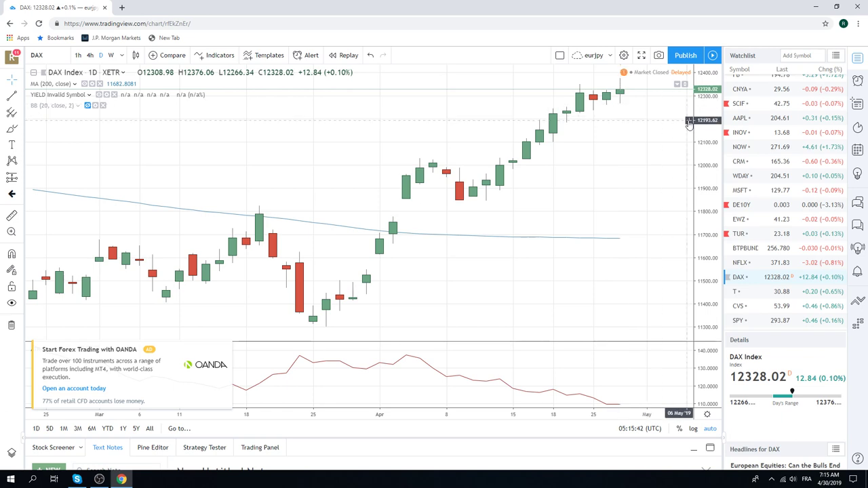
scroll(771, 184, up, 3)
scroll(771, 185, up, 6)
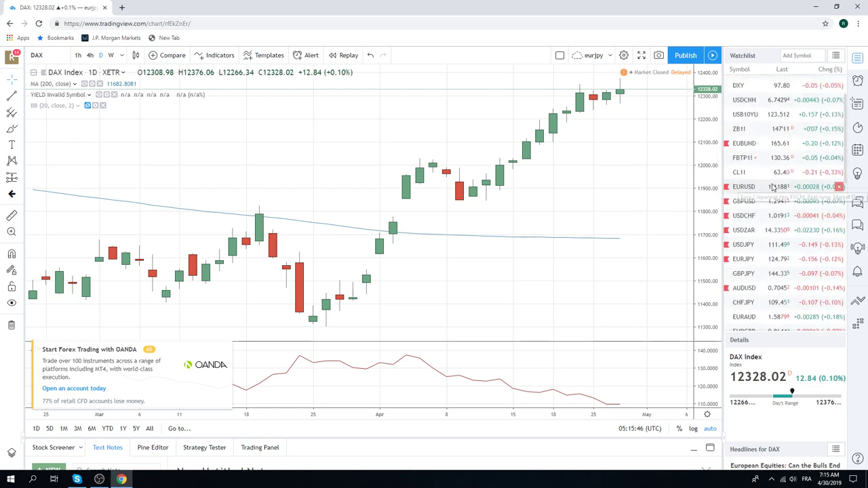
scroll(772, 187, up, 3)
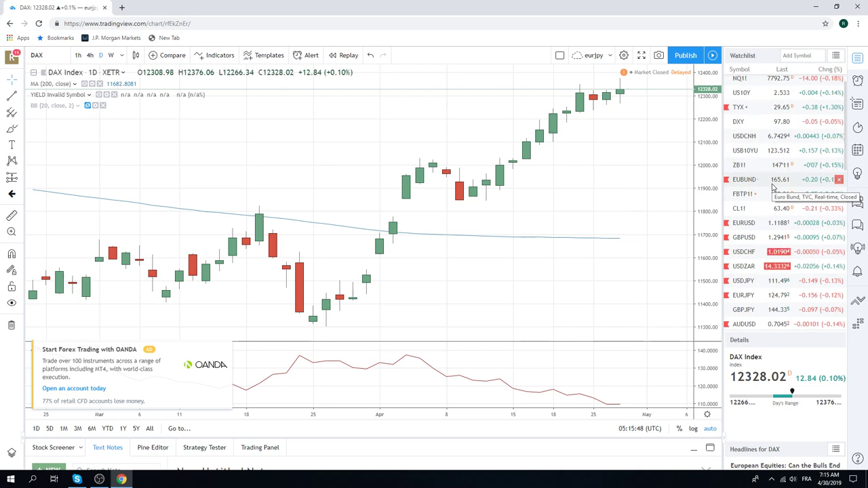